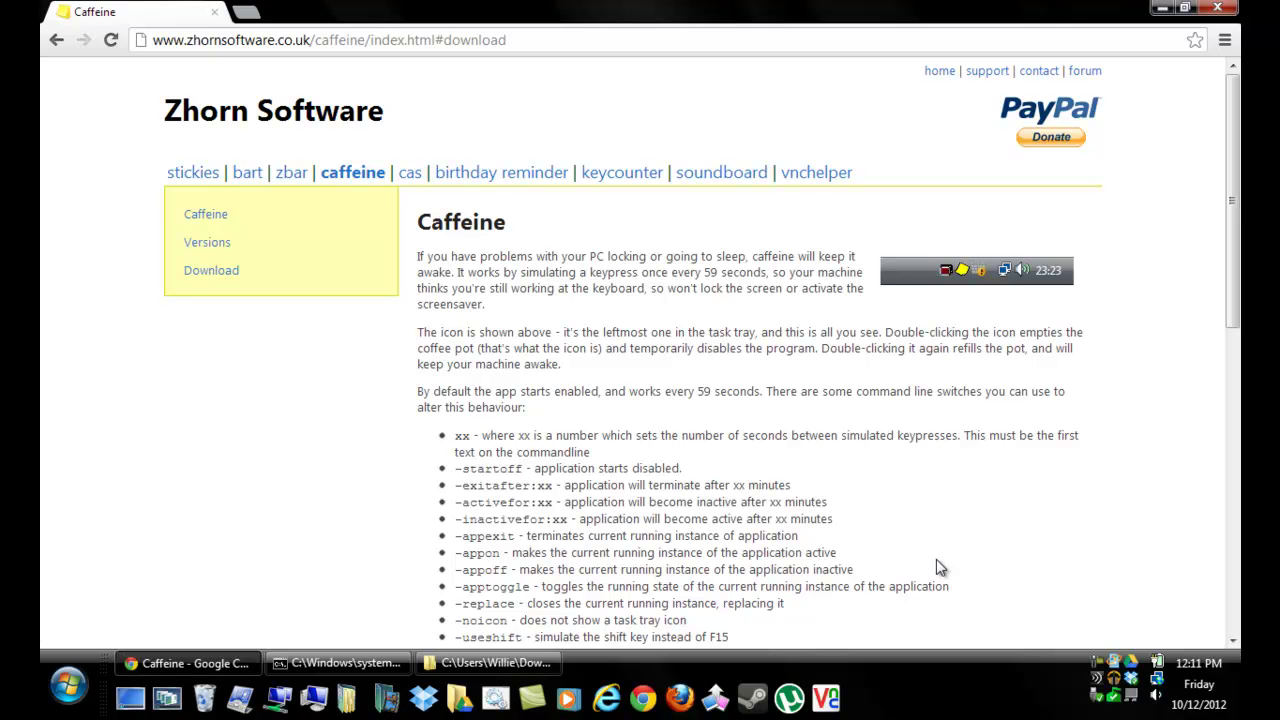
- Scroll the Caffeine page down to the caffeine.zip download link and back up
{"action": "scroll", "coordinate": [935, 490], "scroll_direction": "down", "scroll_amount": 7}
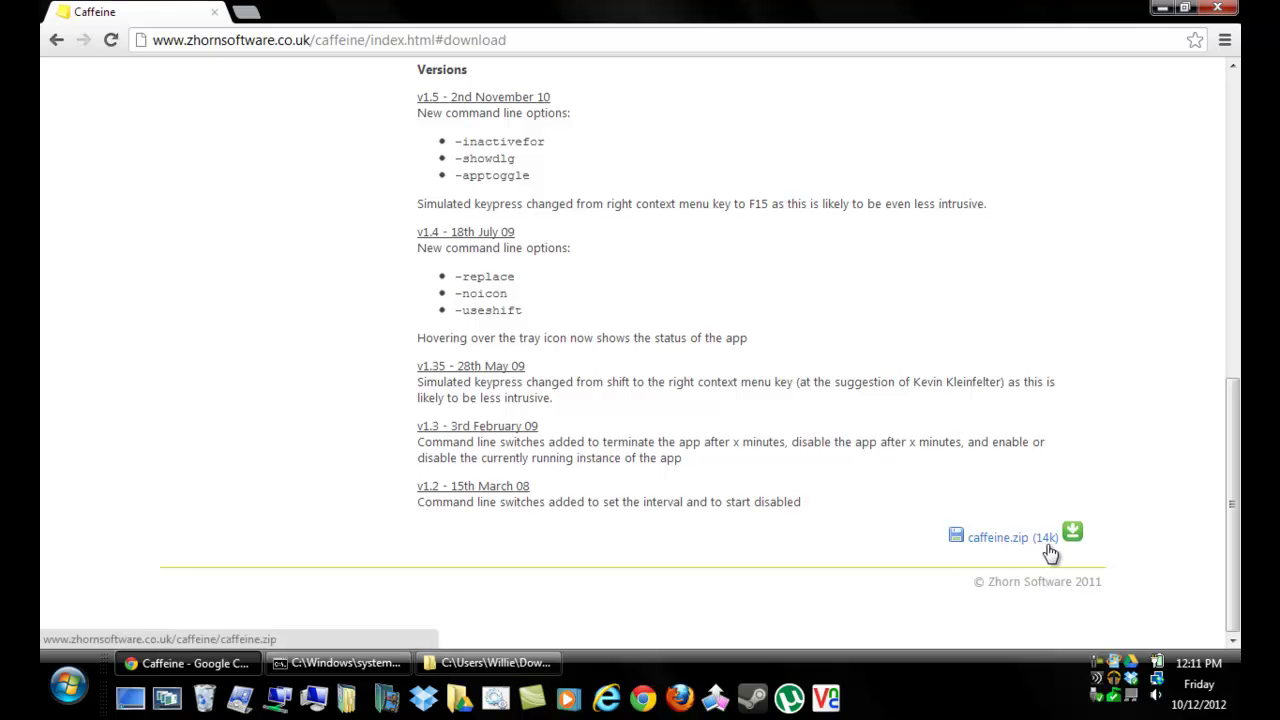
{"action": "scroll", "coordinate": [1048, 550], "scroll_direction": "up", "scroll_amount": 10}
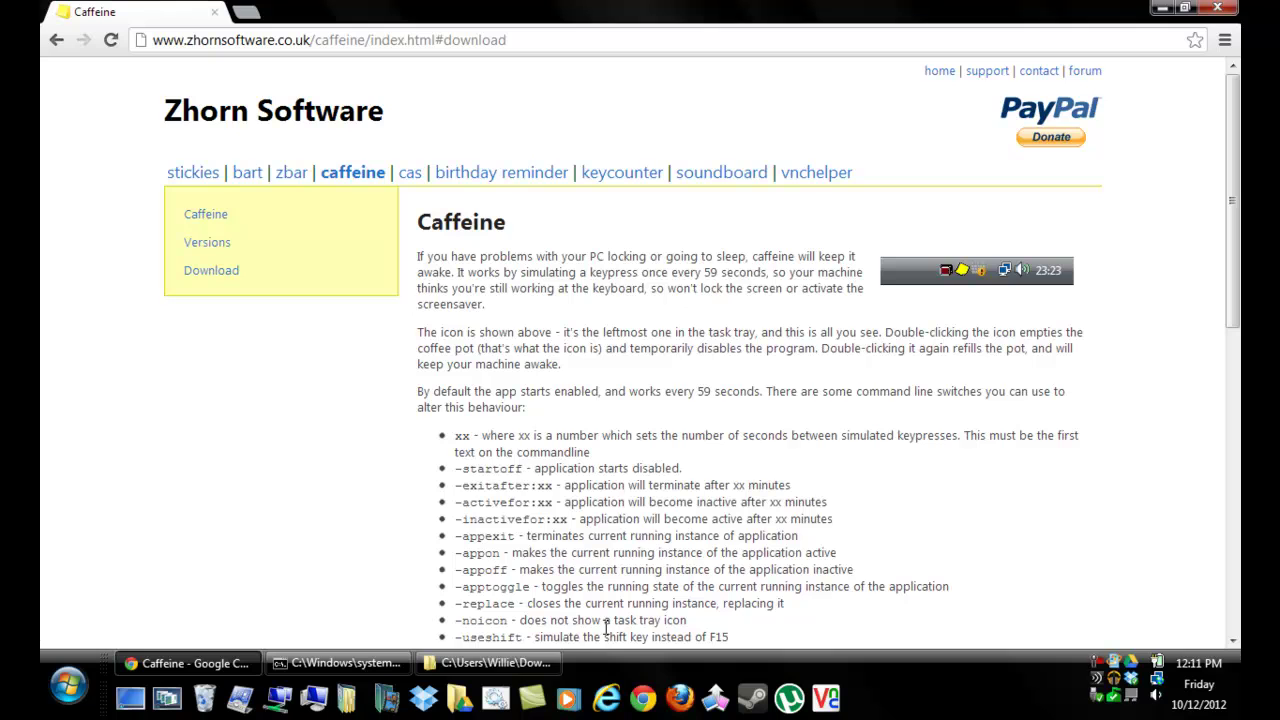
- Bring the extracted caffeine folder forward and launch caffeine.exe from it
{"action": "mouse_move", "coordinate": [489, 663]}
{"action": "left_click", "coordinate": [501, 653]}
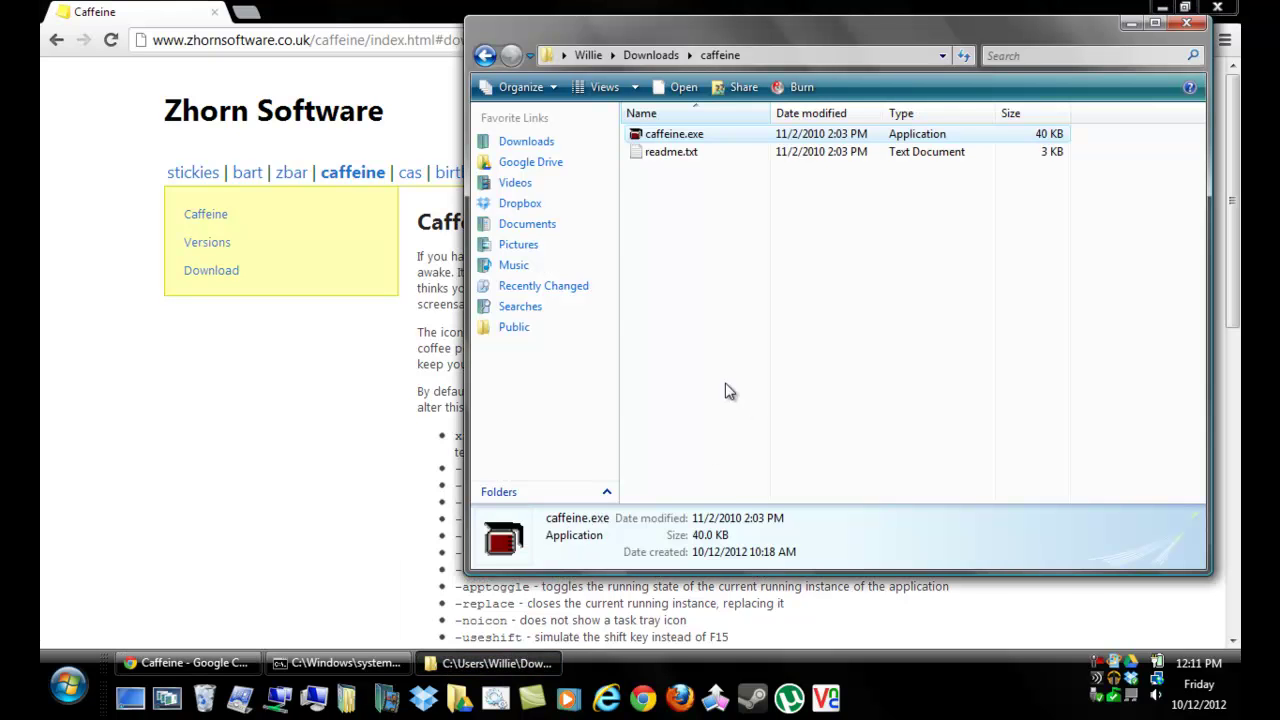
{"action": "left_click", "coordinate": [728, 216]}
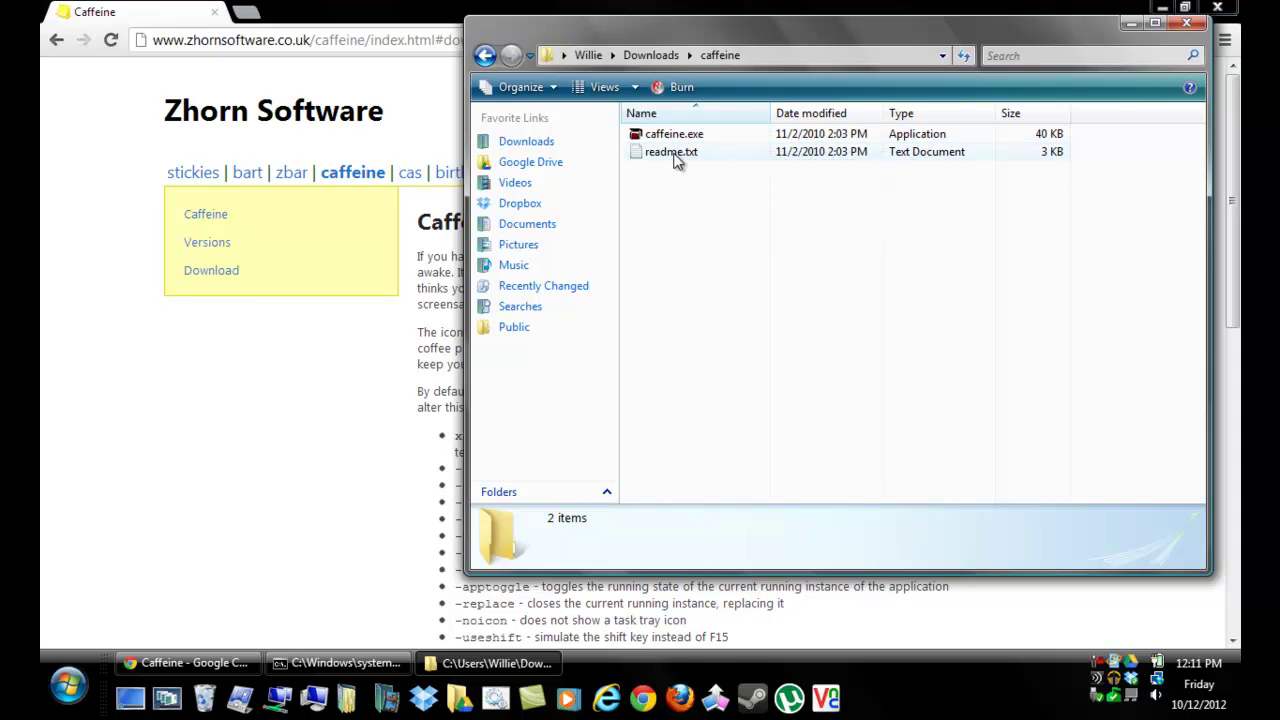
{"action": "left_click", "coordinate": [460, 527]}
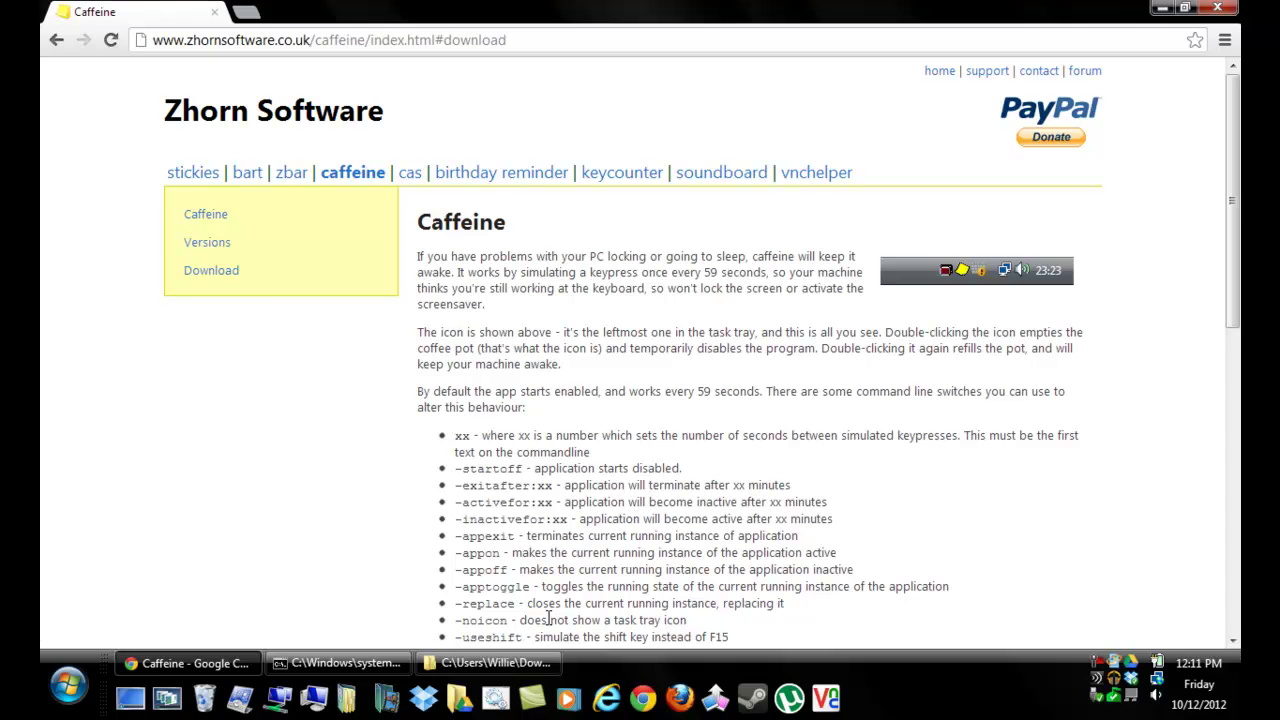
{"action": "mouse_move", "coordinate": [488, 662]}
{"action": "left_click", "coordinate": [513, 662]}
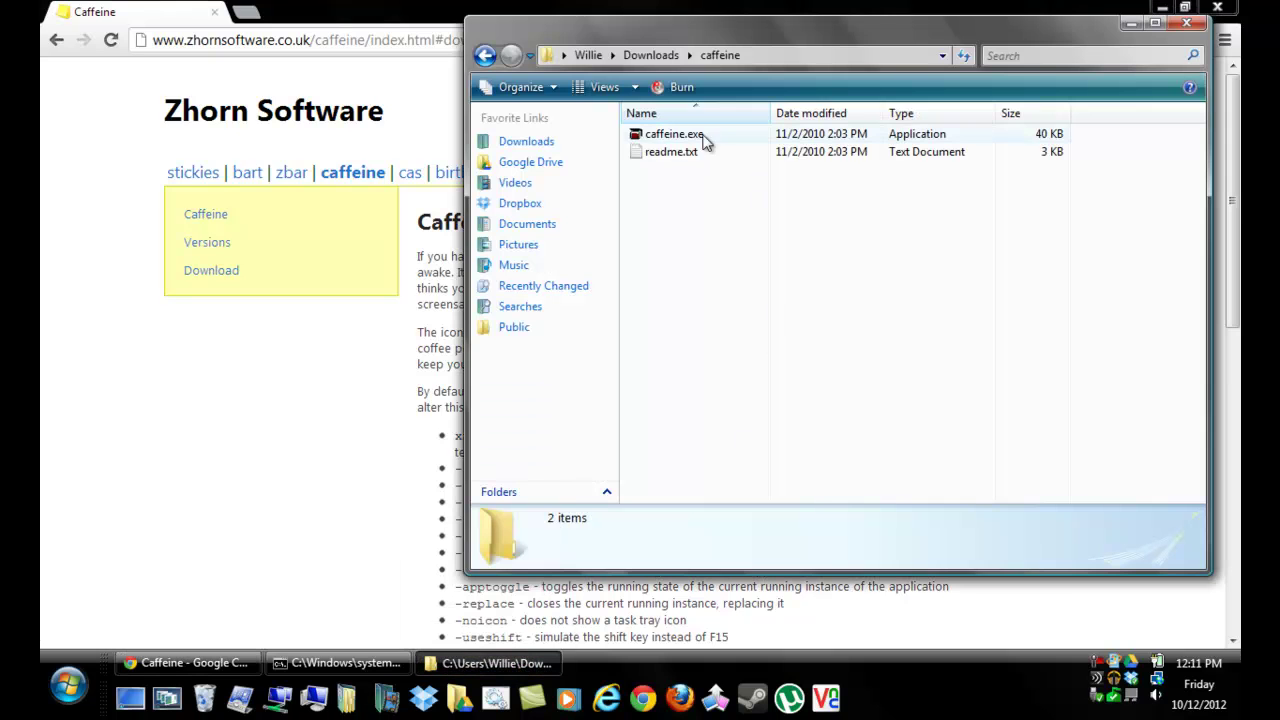
{"action": "left_click", "coordinate": [663, 134]}
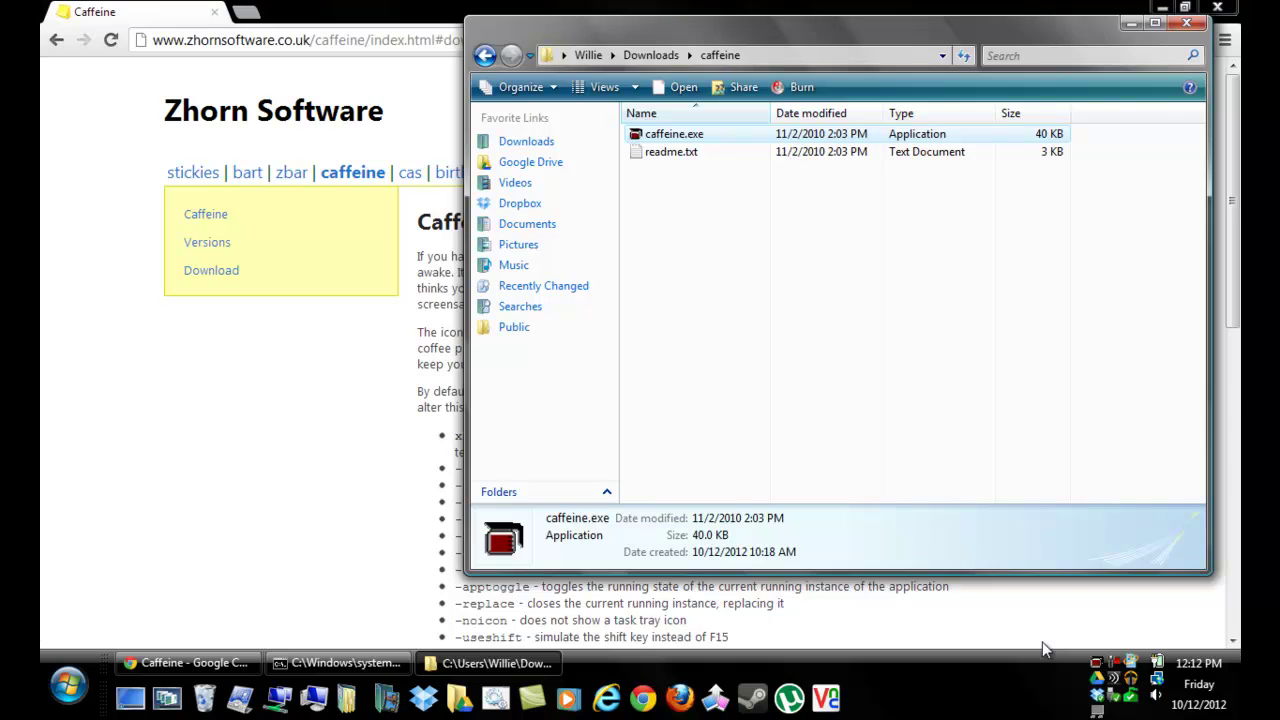
- Toggle Caffeine inactive from its tray icon, exit it, and return to the Caffeine web page
{"action": "right_click", "coordinate": [1097, 664]}
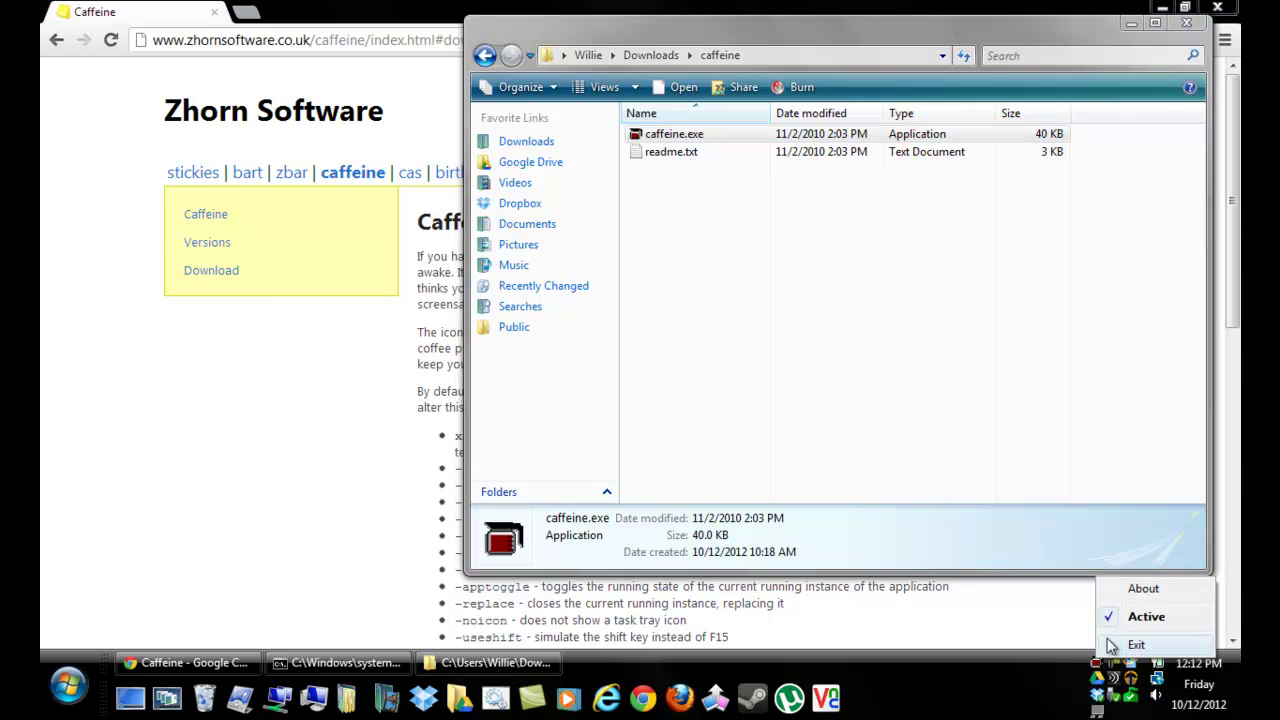
{"action": "left_click", "coordinate": [1134, 619]}
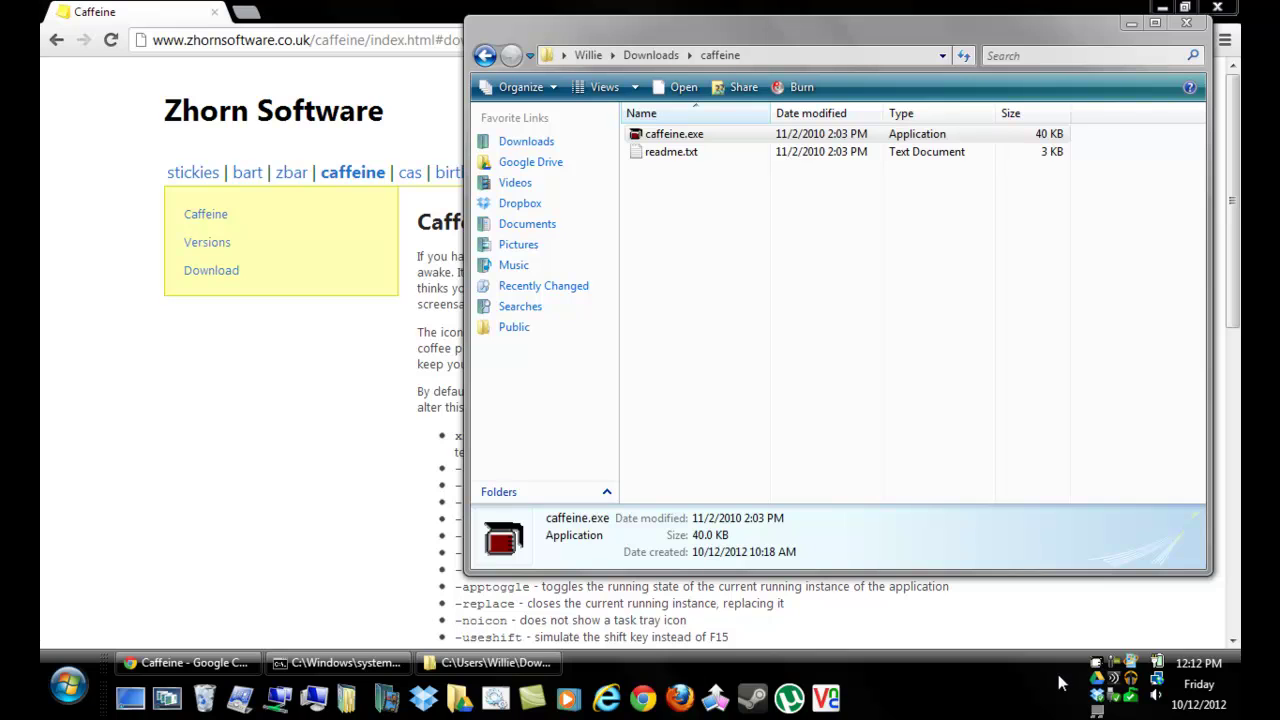
{"action": "right_click", "coordinate": [1098, 664]}
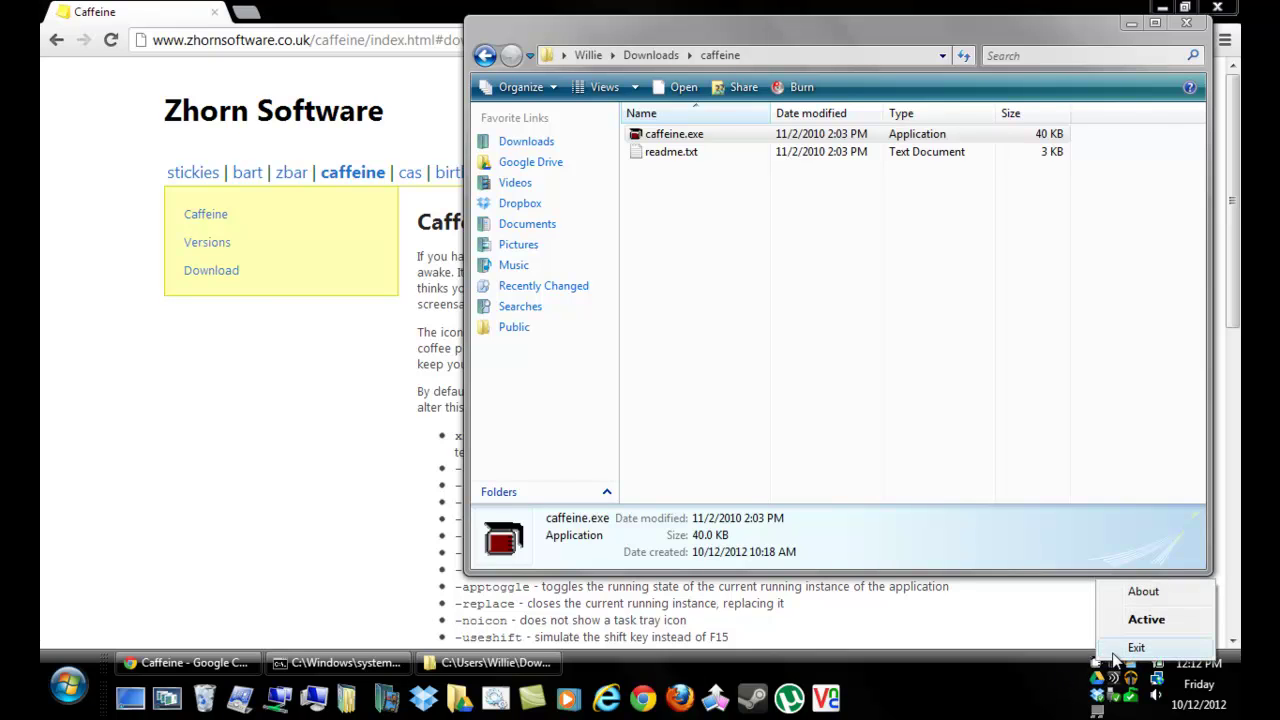
{"action": "left_click", "coordinate": [1110, 650]}
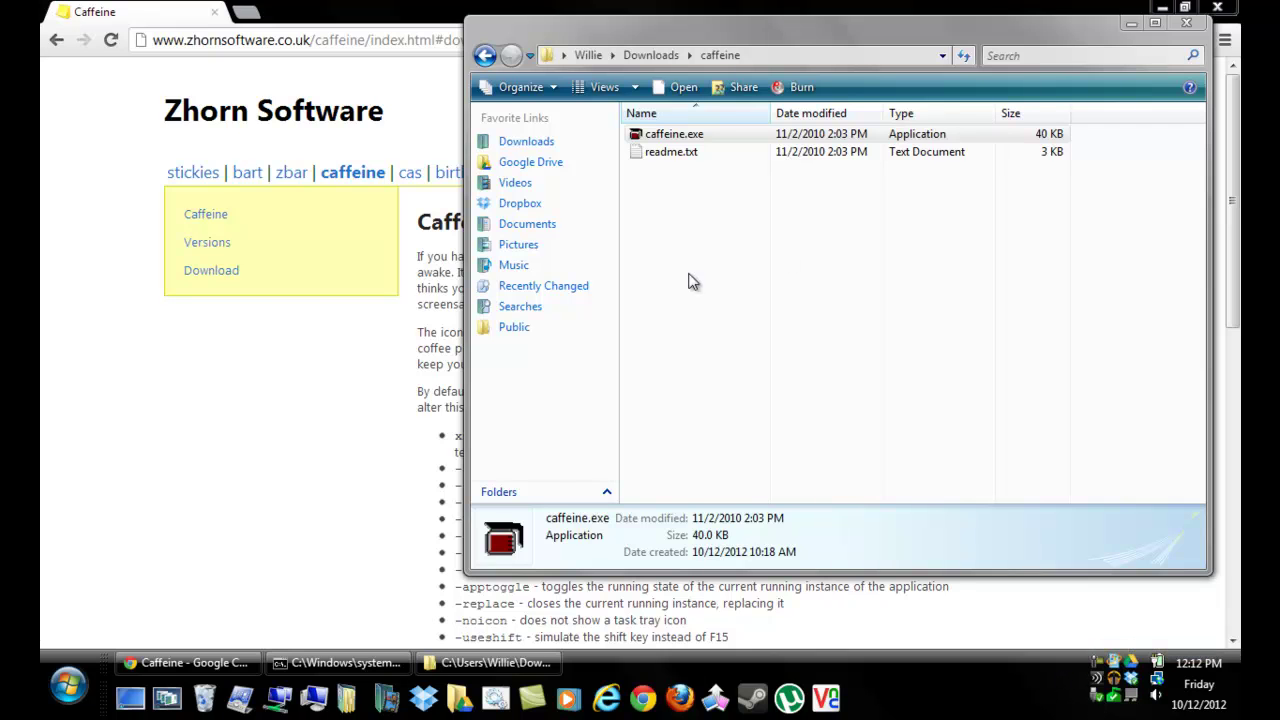
{"action": "left_click", "coordinate": [391, 447]}
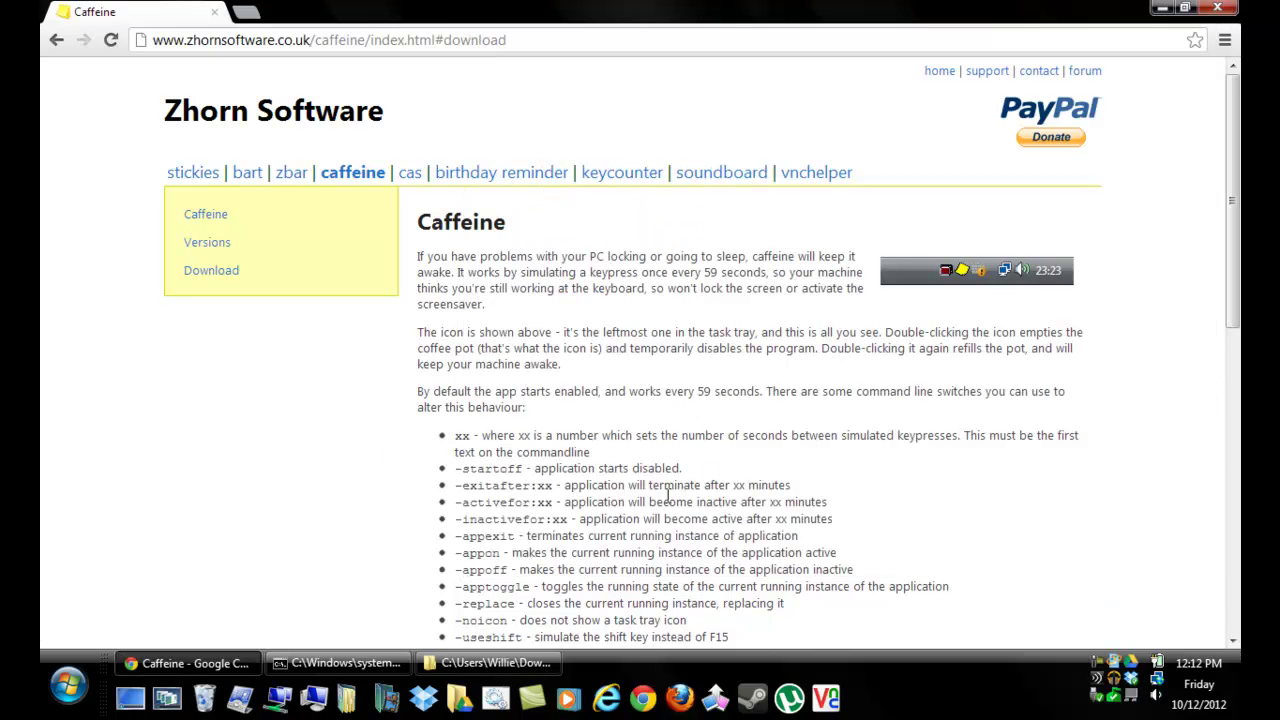
- Scroll to the command-line switches and bring the caffeine-folder Command Prompt forward
{"action": "scroll", "coordinate": [900, 530], "scroll_direction": "down", "scroll_amount": 2}
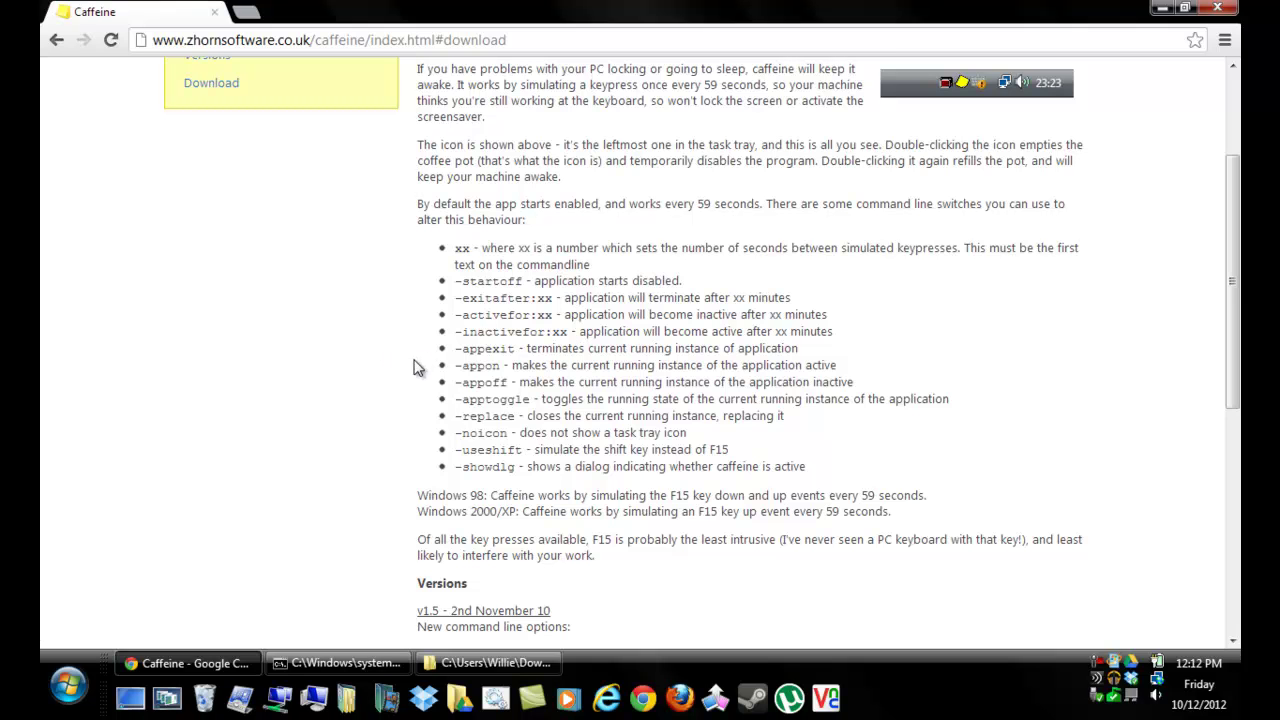
{"action": "left_click", "coordinate": [359, 662]}
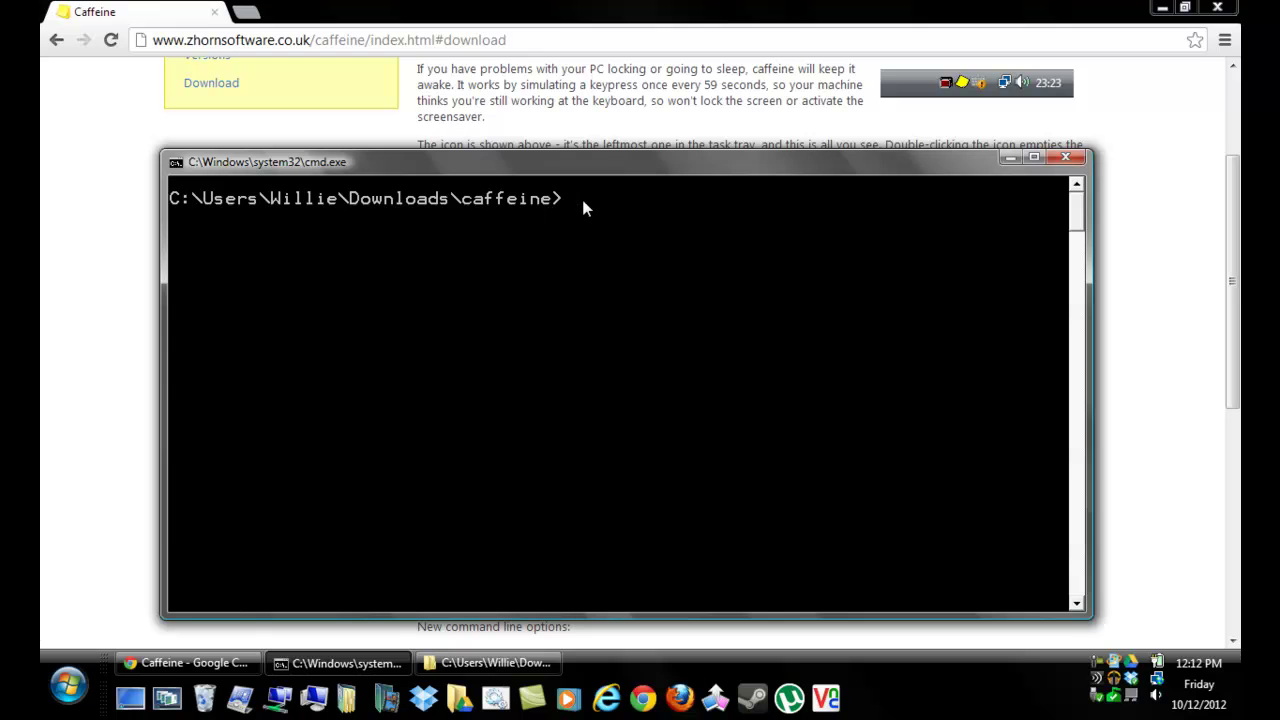
- Check the -showdlg switch on the page, run 'caffeine.exe -showdlg' in Command Prompt, return to Chrome
{"action": "left_click", "coordinate": [641, 138]}
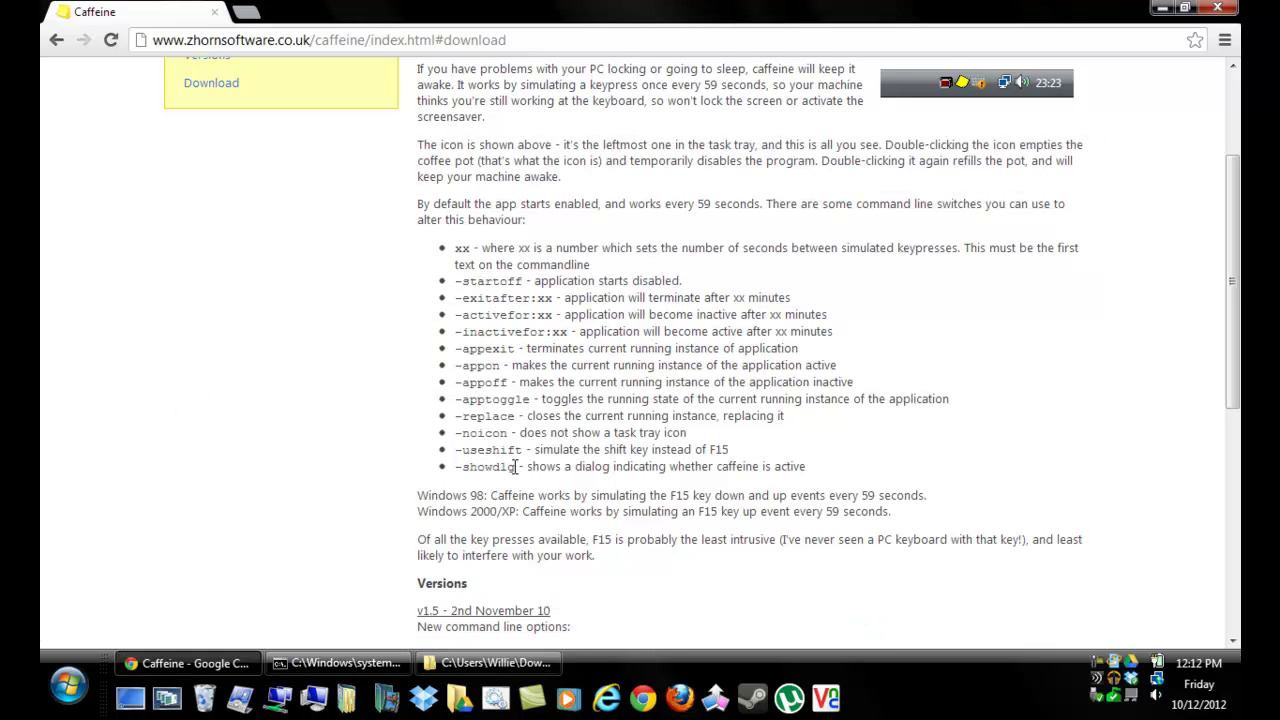
{"action": "left_click_drag", "start_coordinate": [516, 467], "coordinate": [463, 466]}
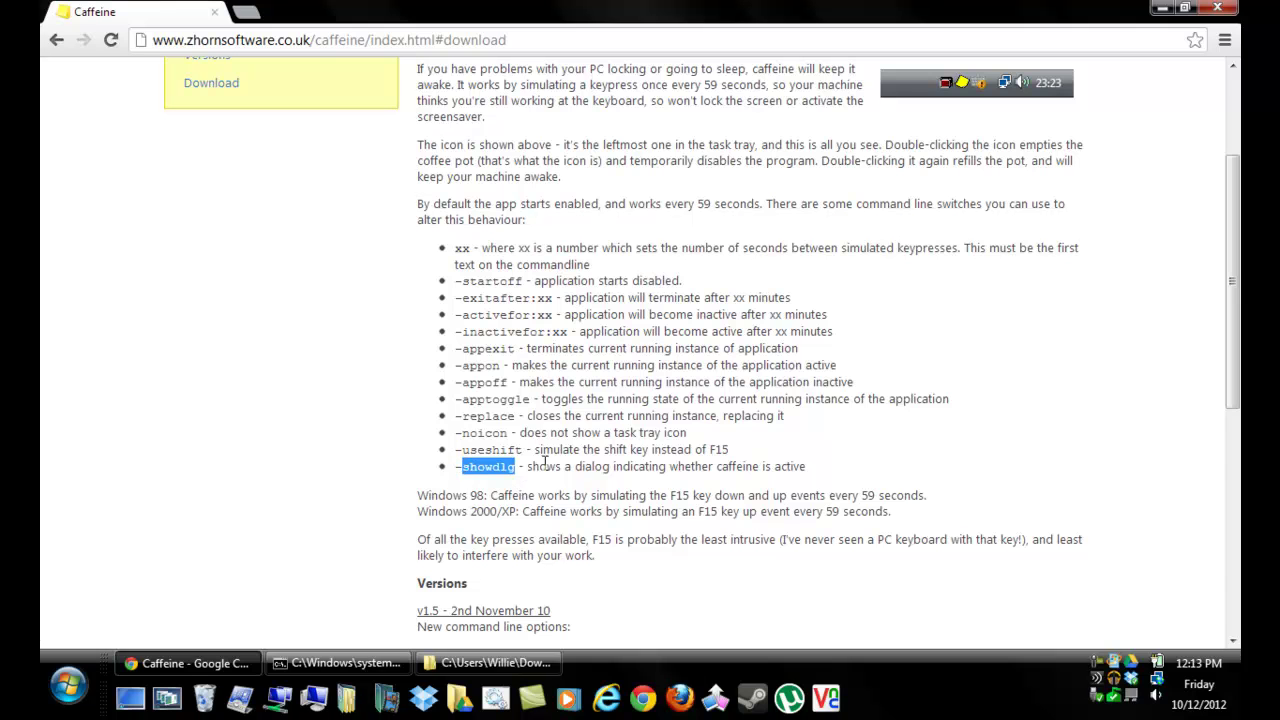
{"action": "left_click", "coordinate": [344, 661]}
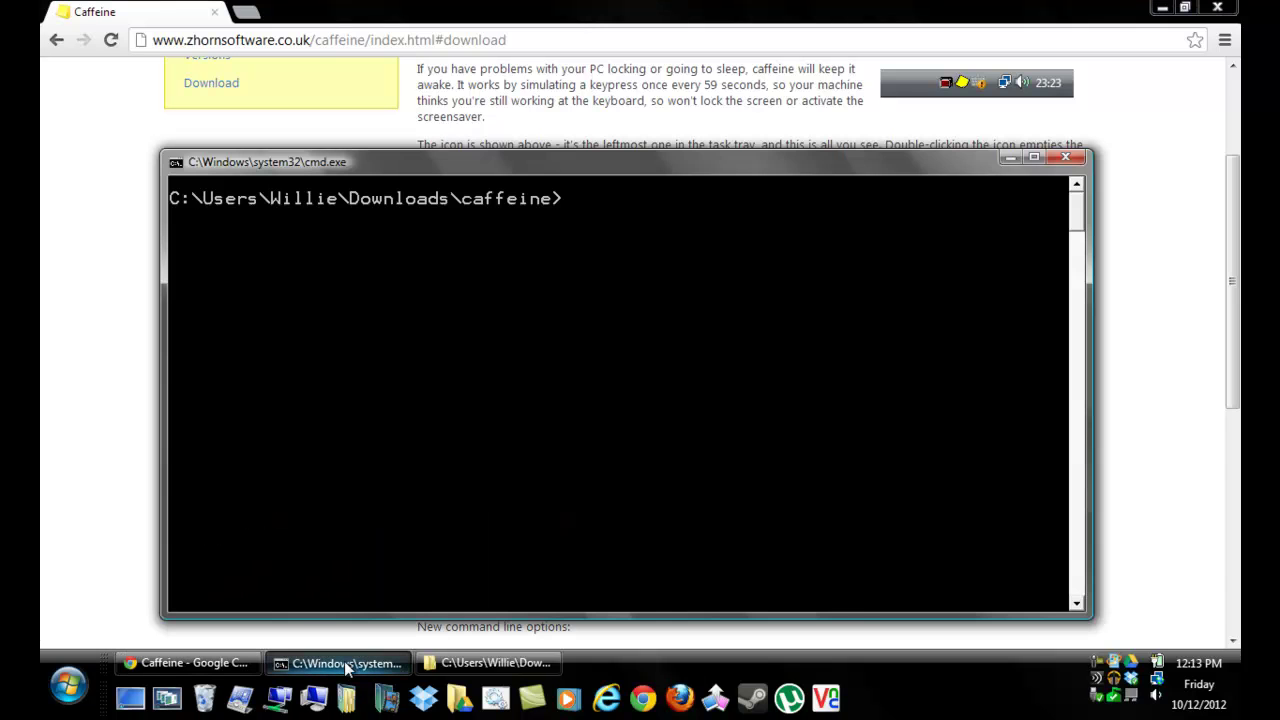
{"action": "type", "text": "caf"}
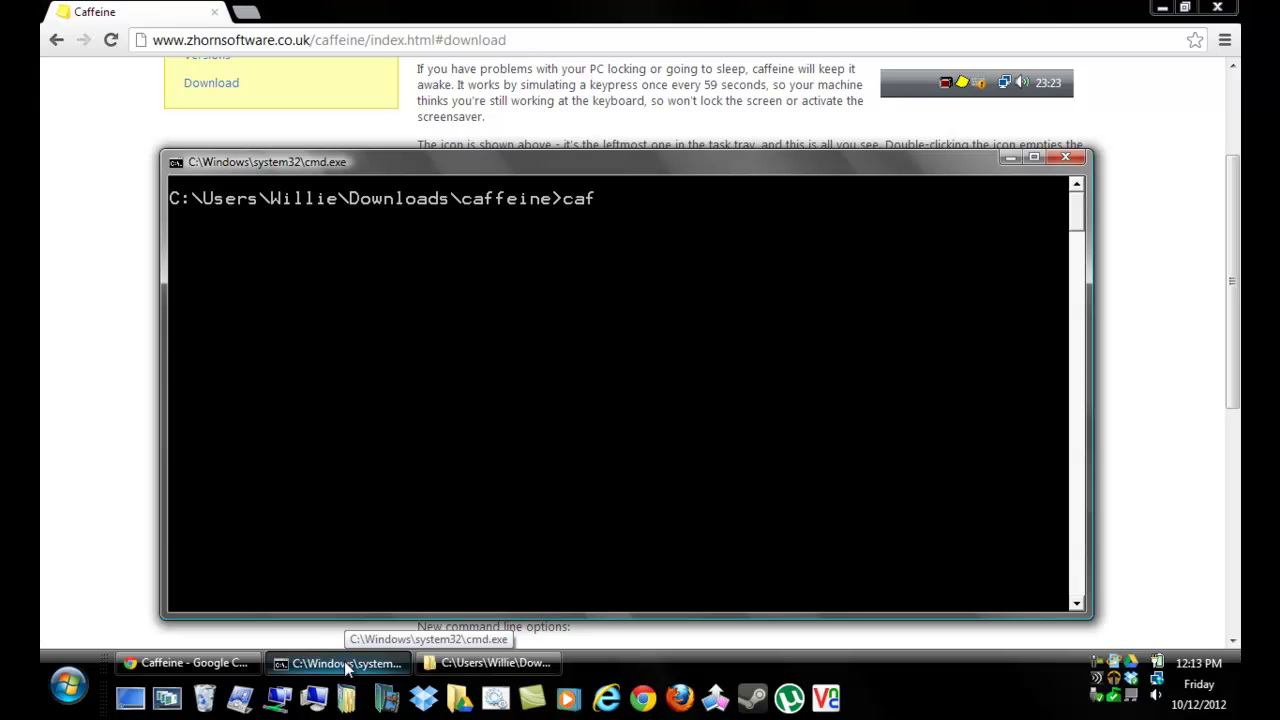
{"action": "type", "text": "feini"}
{"action": "key", "text": "BackSpace"}
{"action": "type", "text": "eine"}
{"action": "type", "text": ".exe -"}
{"action": "type", "text": "showdlg"}
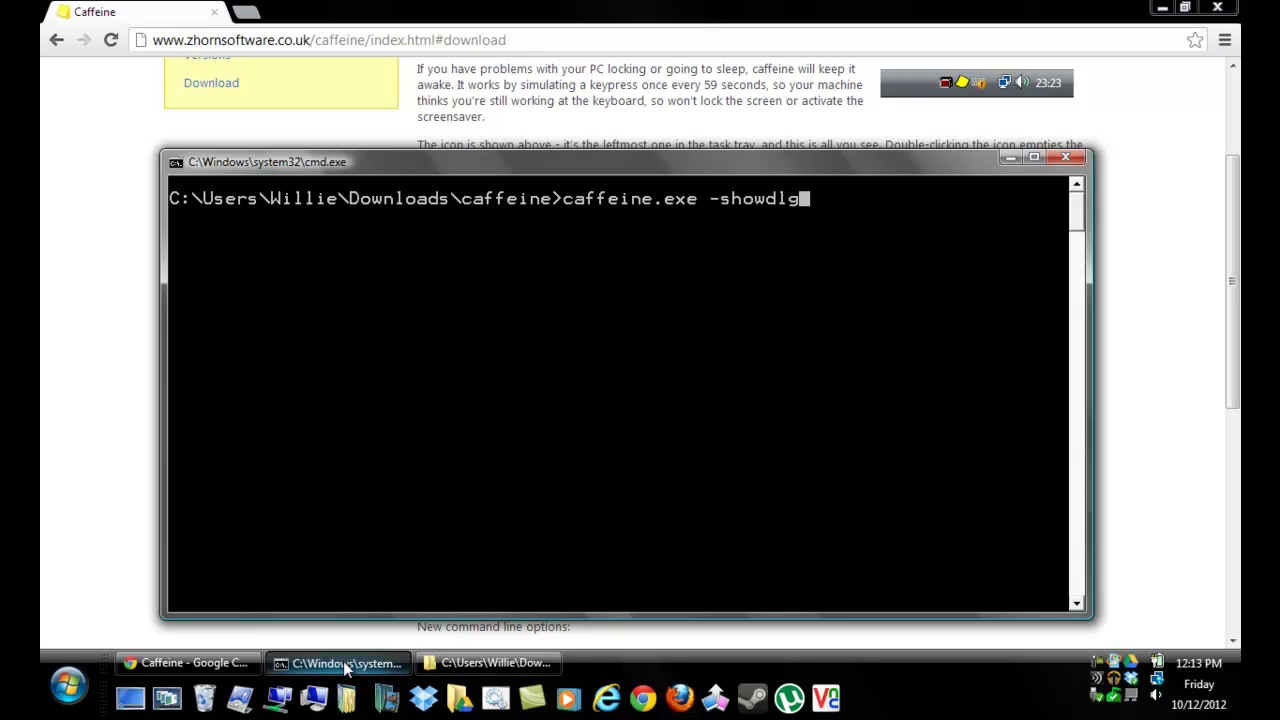
{"action": "key", "text": "Return"}
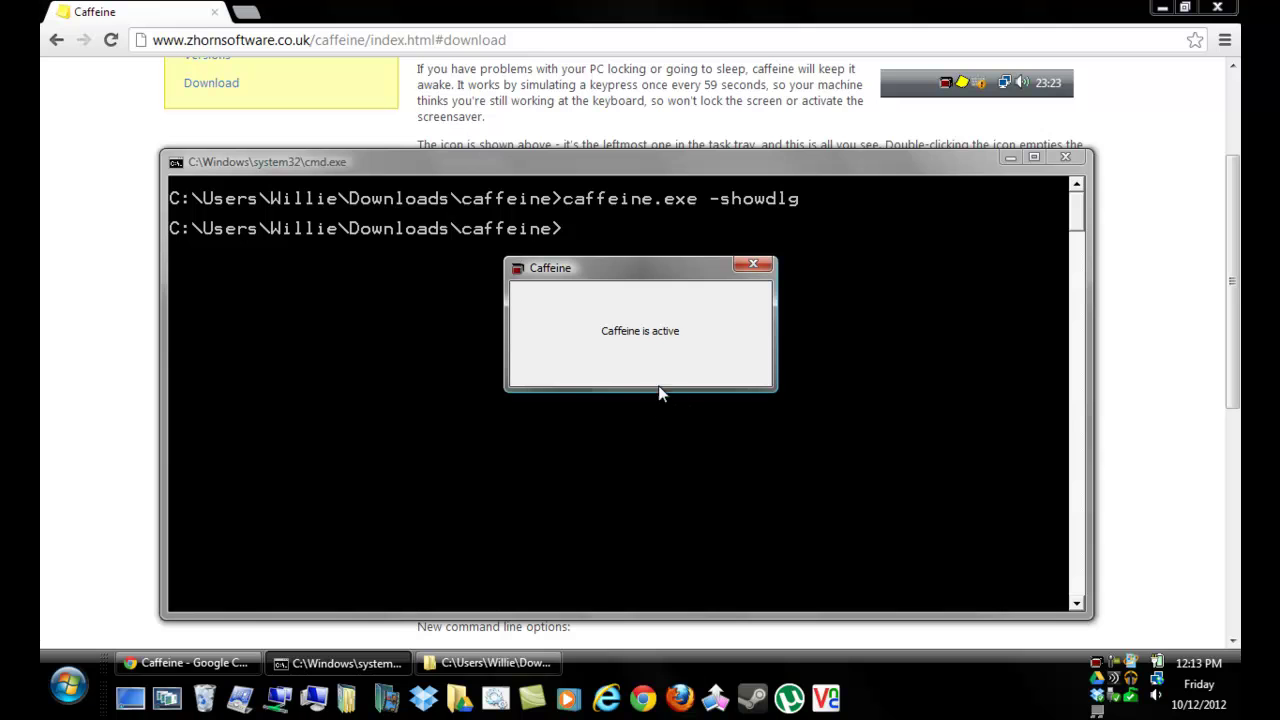
{"action": "left_click", "coordinate": [1140, 294]}
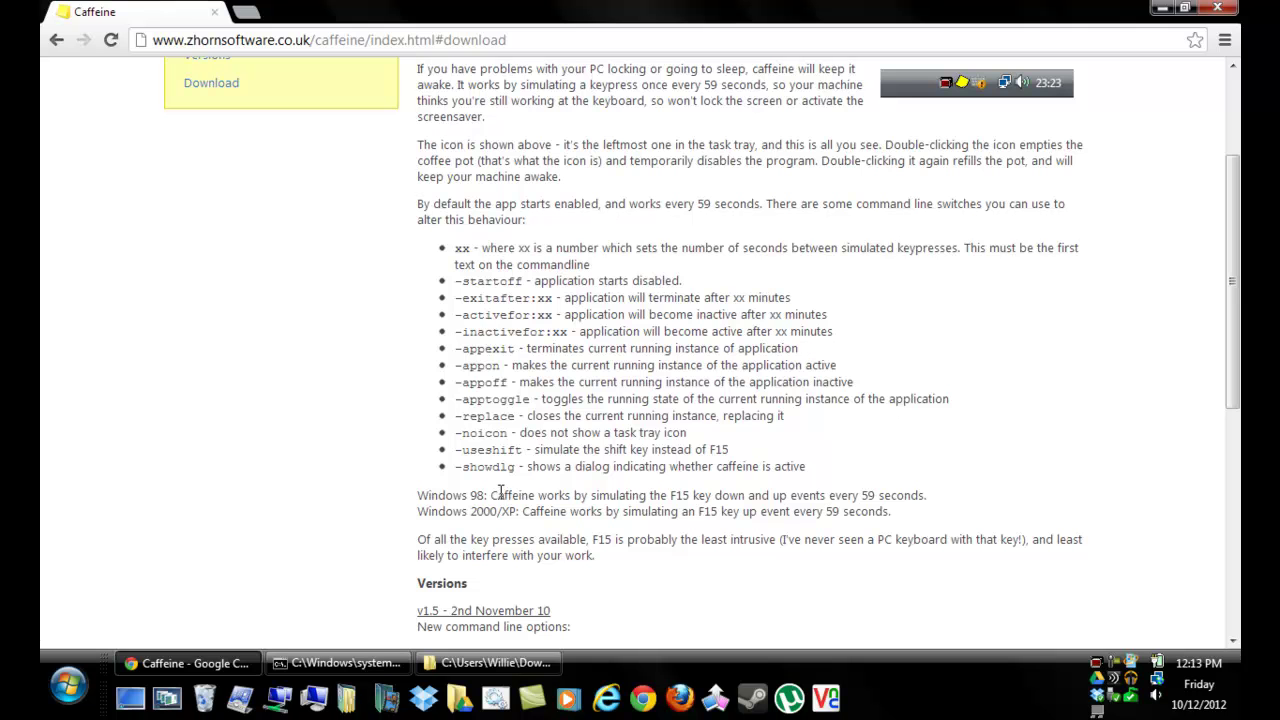
{"action": "scroll", "coordinate": [643, 387], "scroll_direction": "down", "scroll_amount": 3}
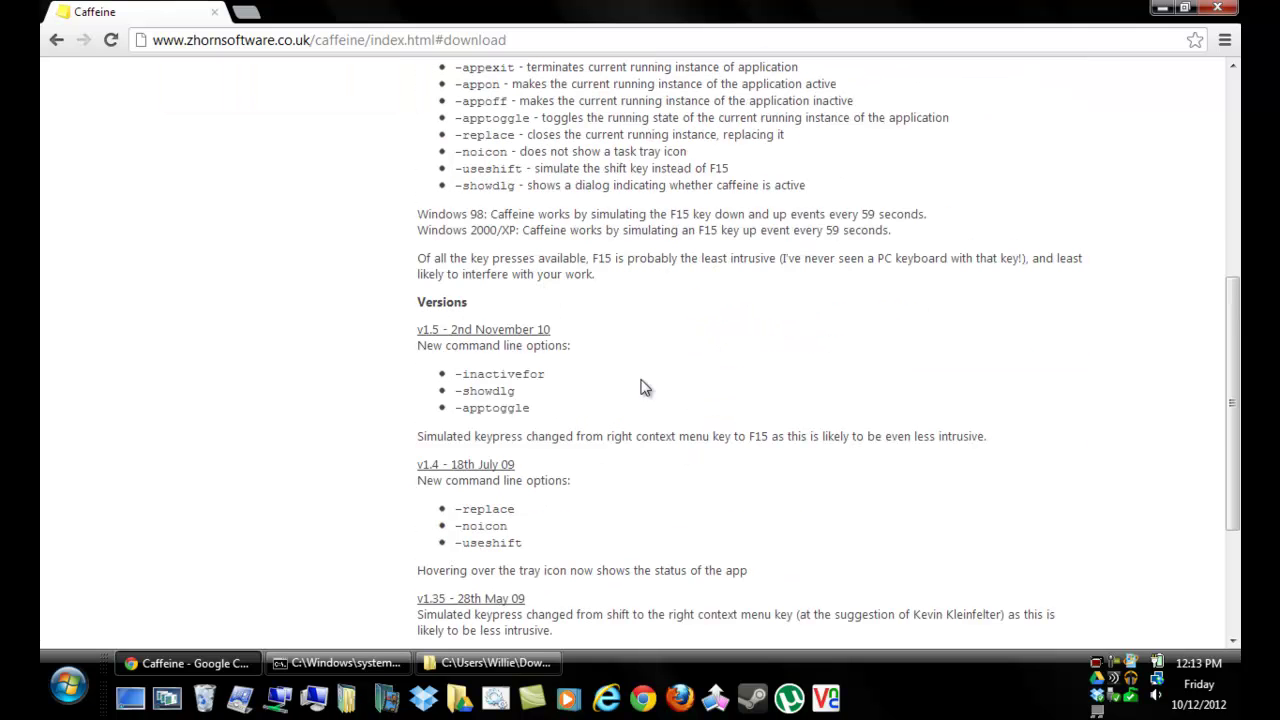
{"action": "scroll", "coordinate": [702, 388], "scroll_direction": "up", "scroll_amount": 4}
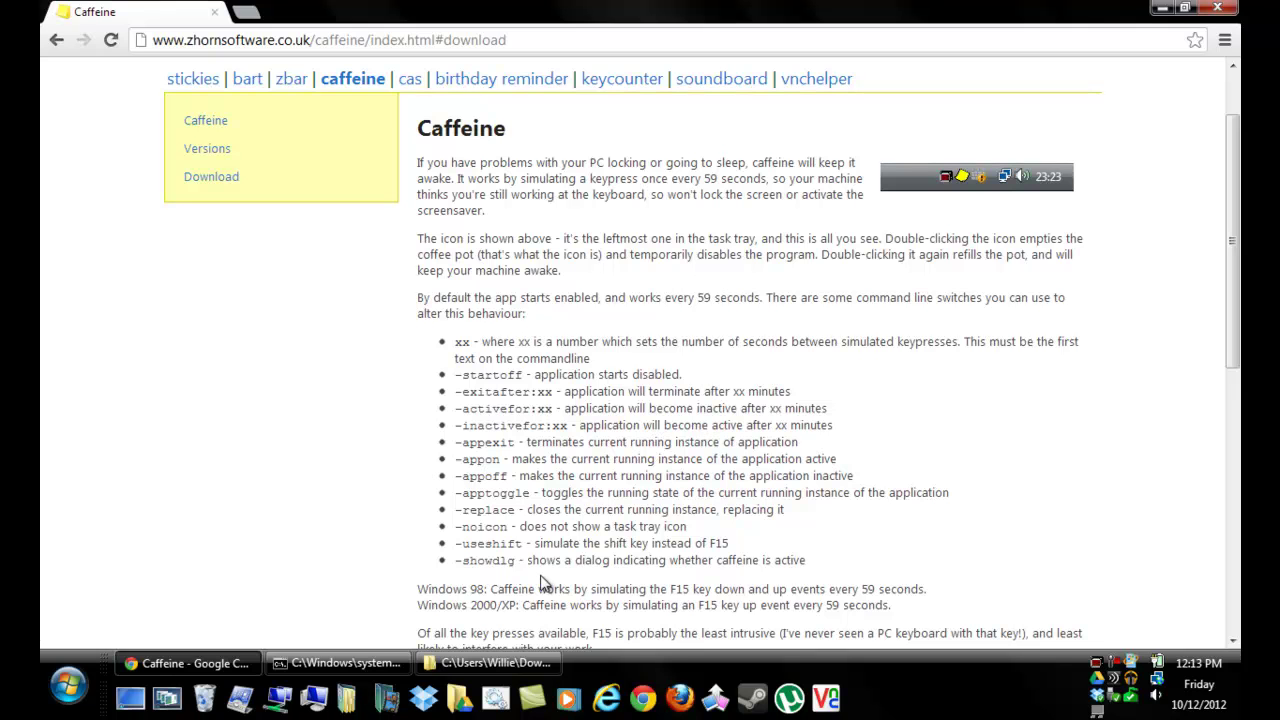
{"action": "scroll", "coordinate": [540, 582], "scroll_direction": "up", "scroll_amount": 1}
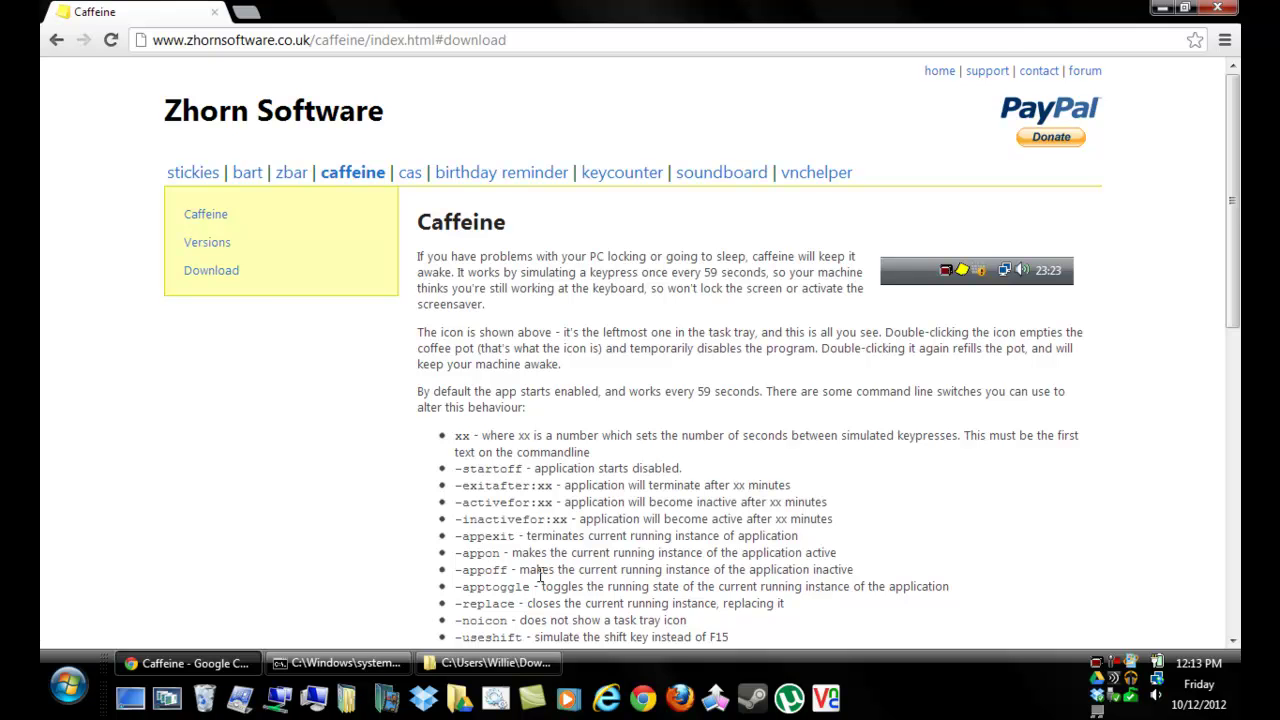